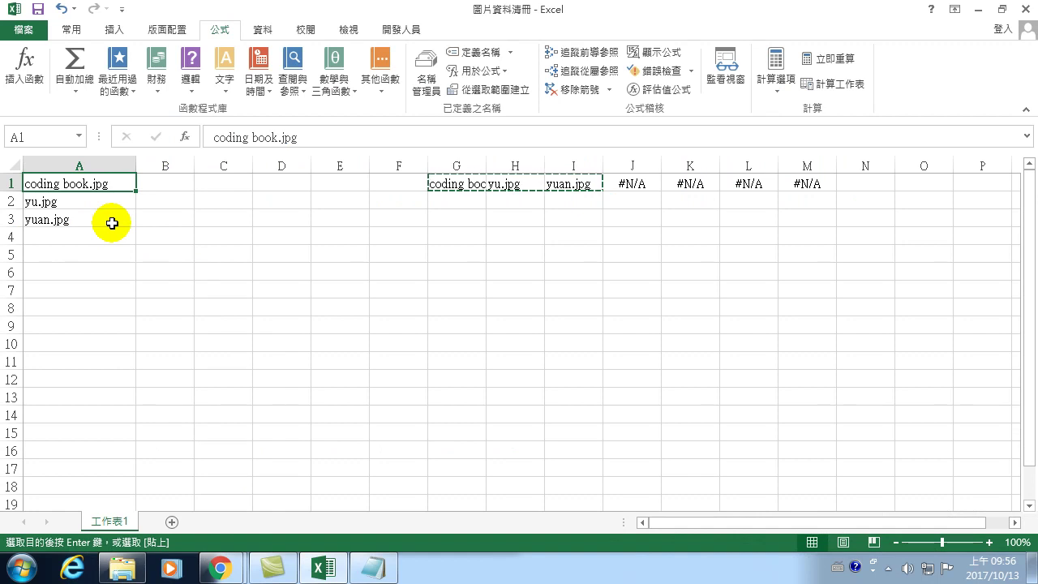
Step: Turn on Use Relative References on the Developer tab and select cell B1
left_click(402, 29)
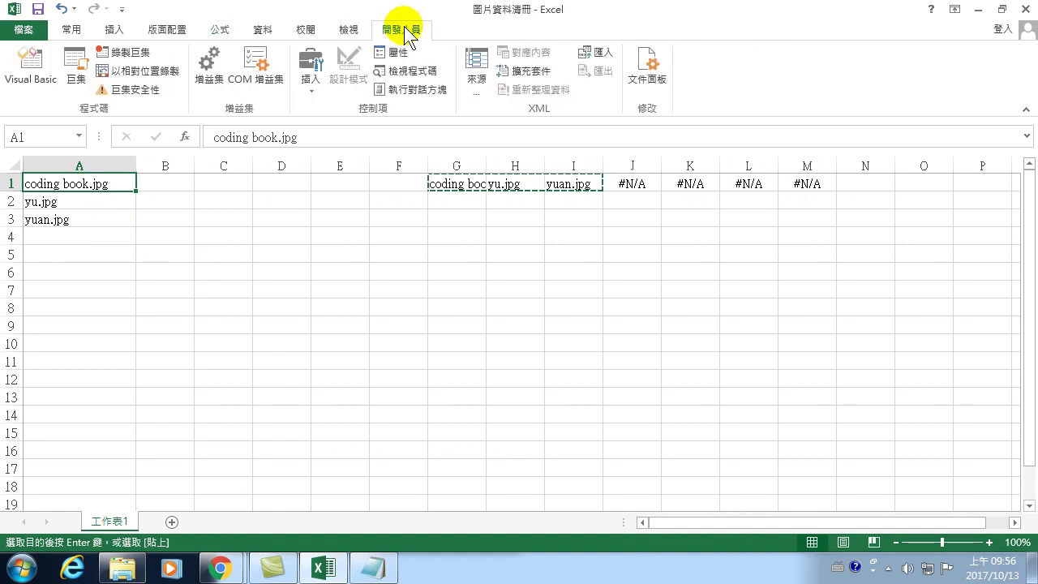
left_click(142, 71)
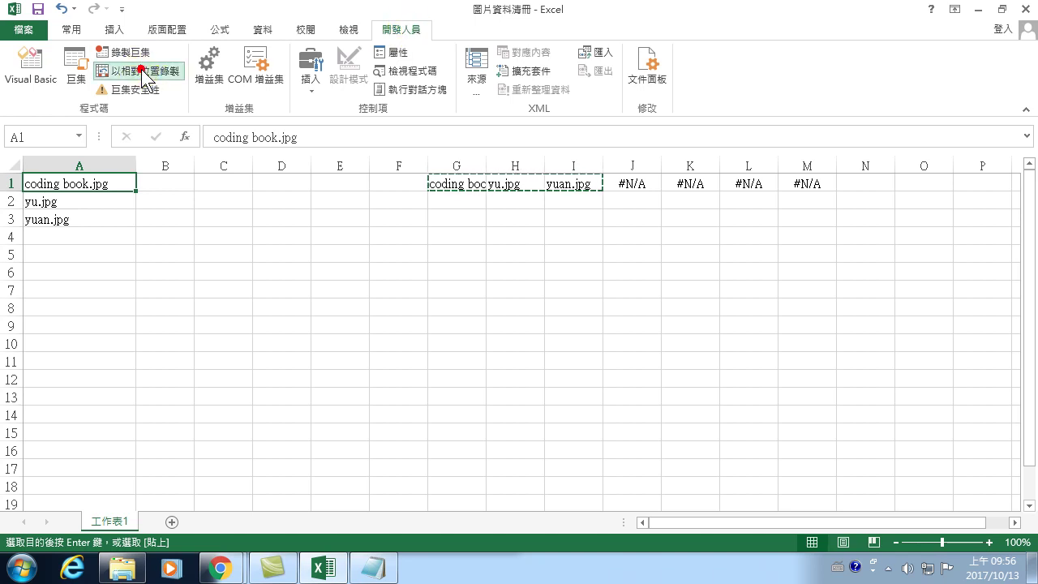
left_click(166, 186)
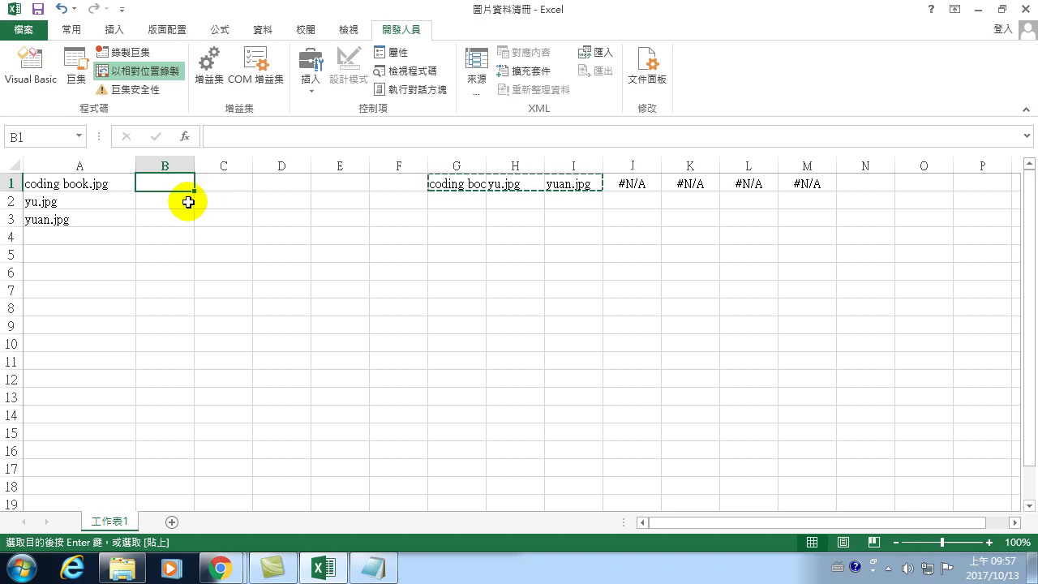
Step: Insert the coding book picture from D:\Excel VBA課程\20171013\07圖片清冊\ttt
left_click(113, 30)
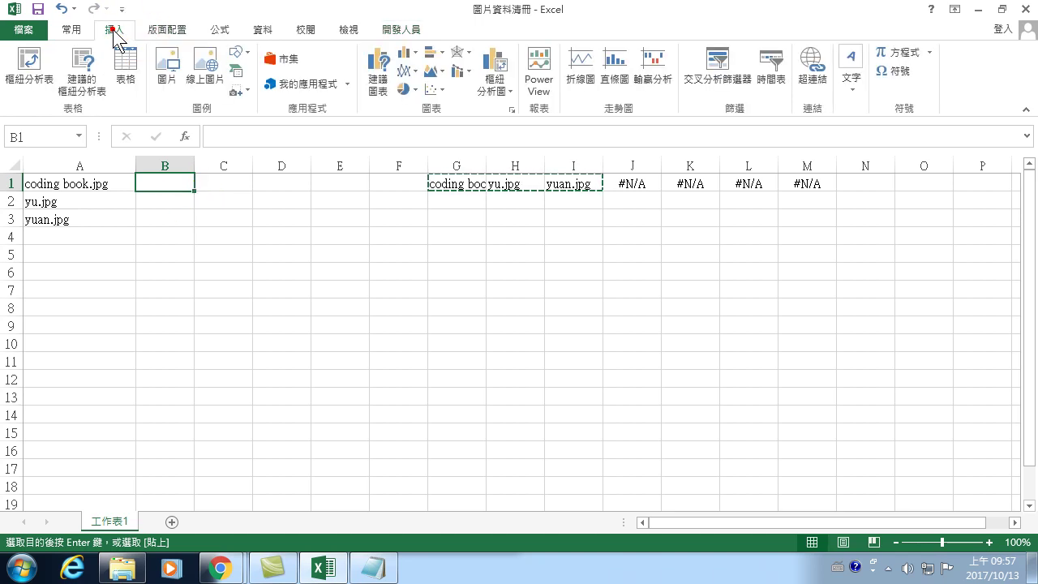
left_click(167, 67)
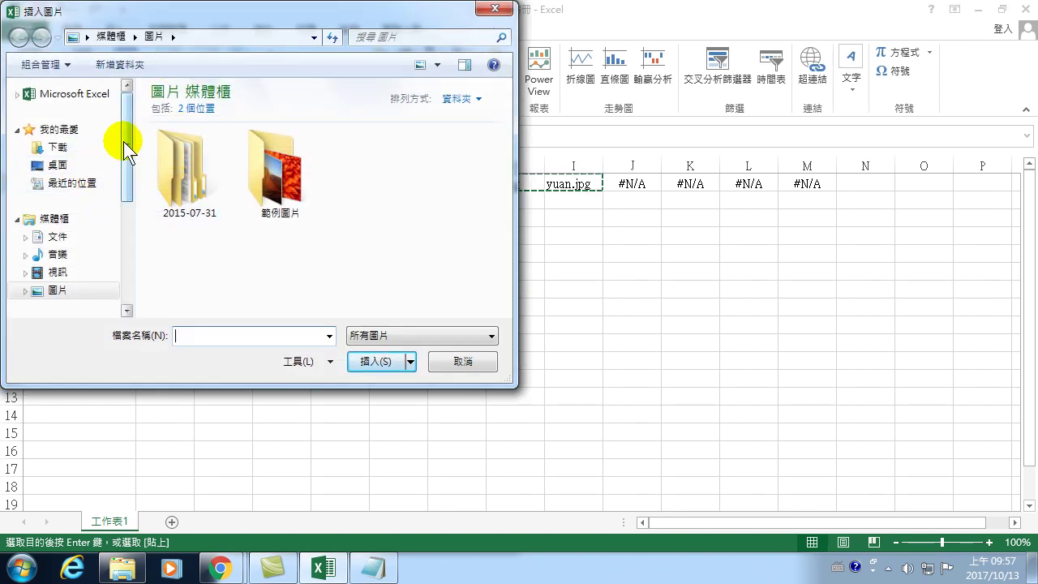
left_click_drag(125, 147, 123, 199)
left_click(70, 246)
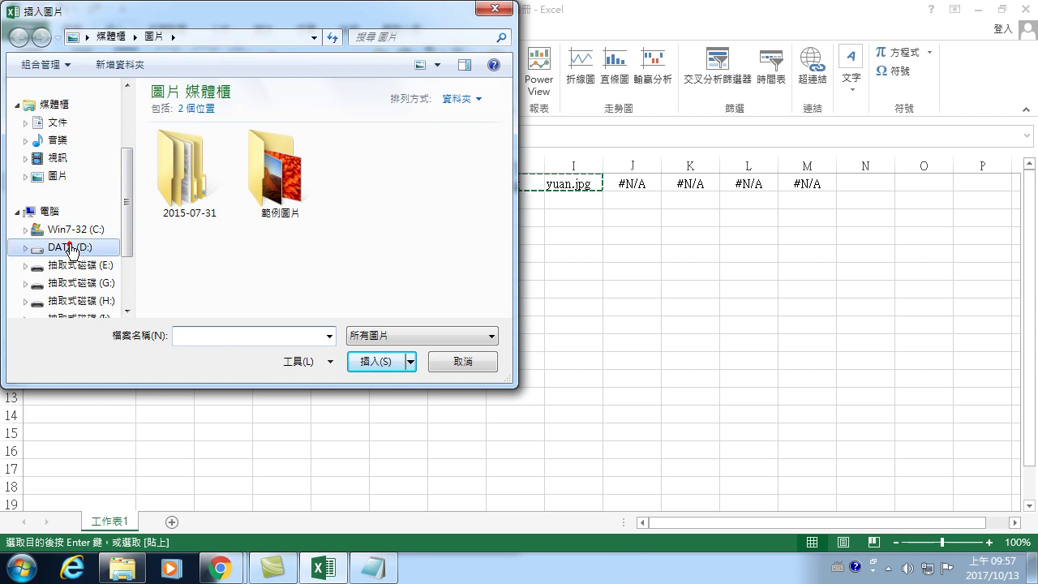
double_click(195, 248)
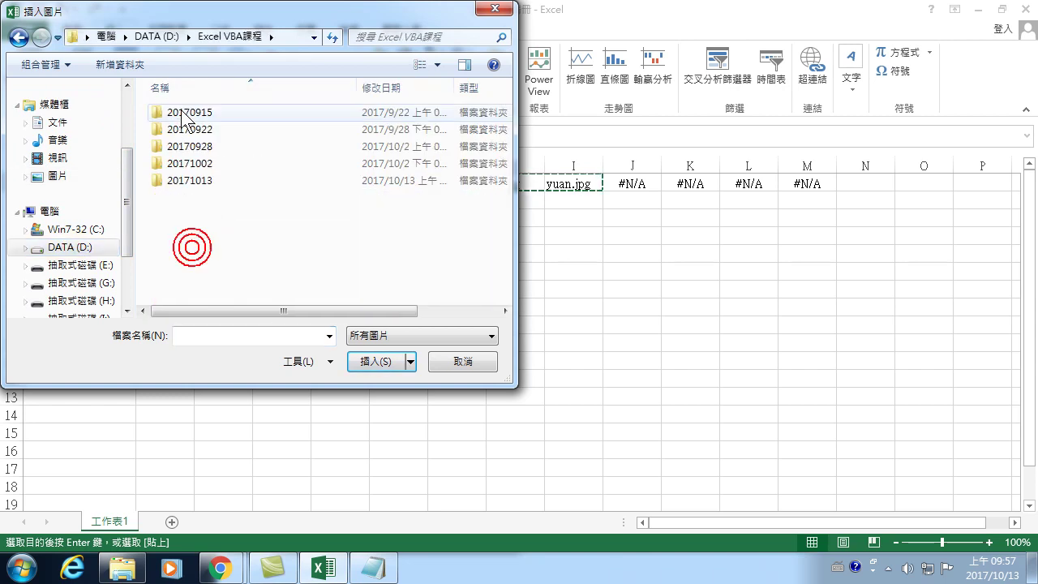
double_click(183, 180)
double_click(175, 112)
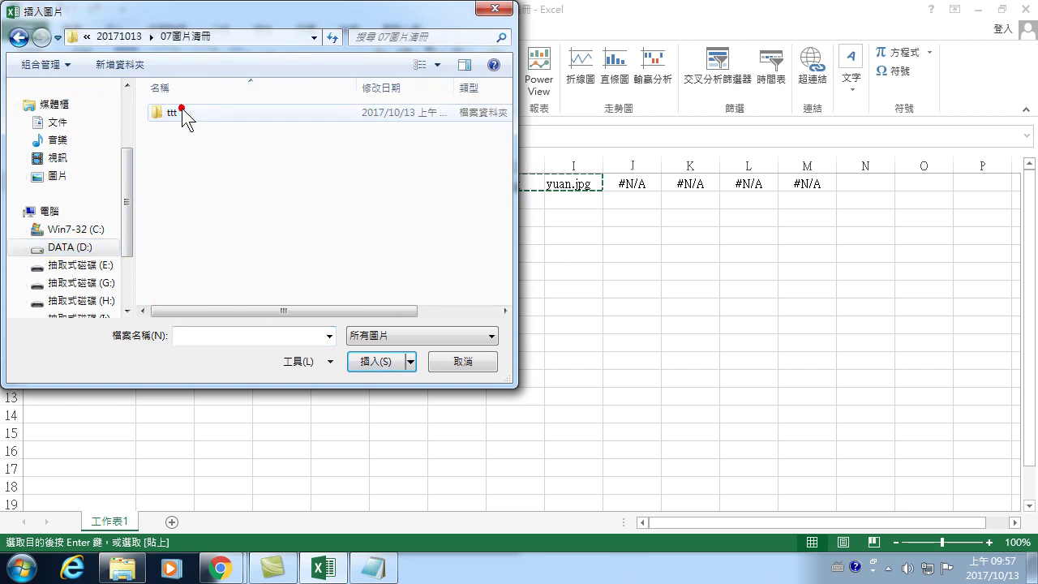
double_click(173, 113)
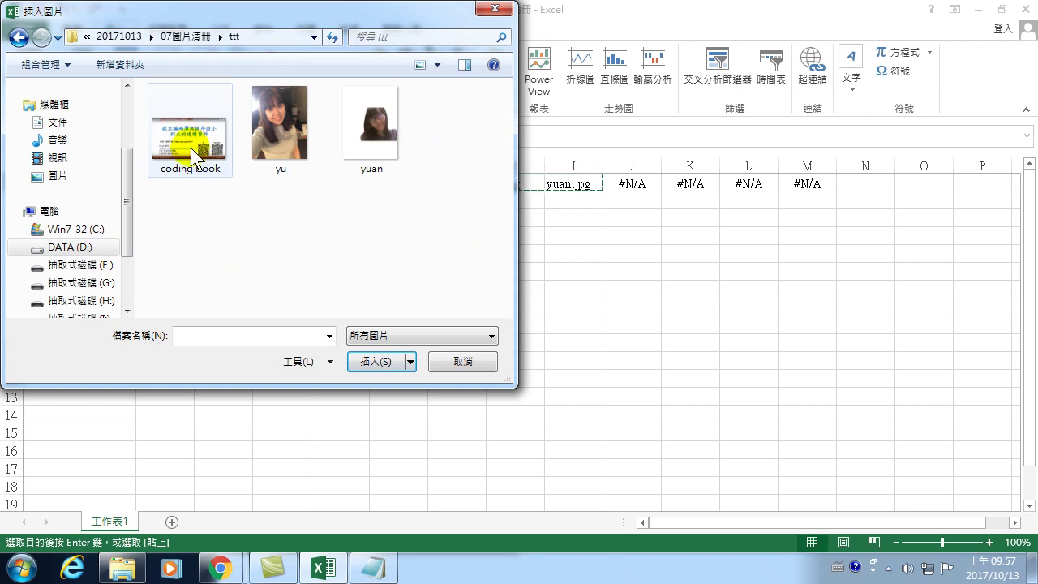
left_click(191, 148)
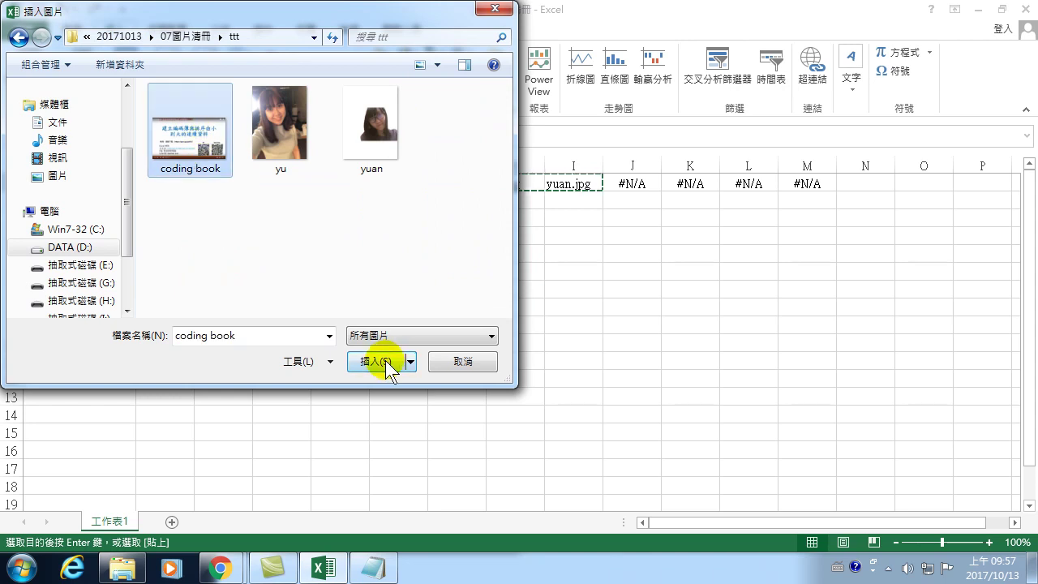
left_click(394, 363)
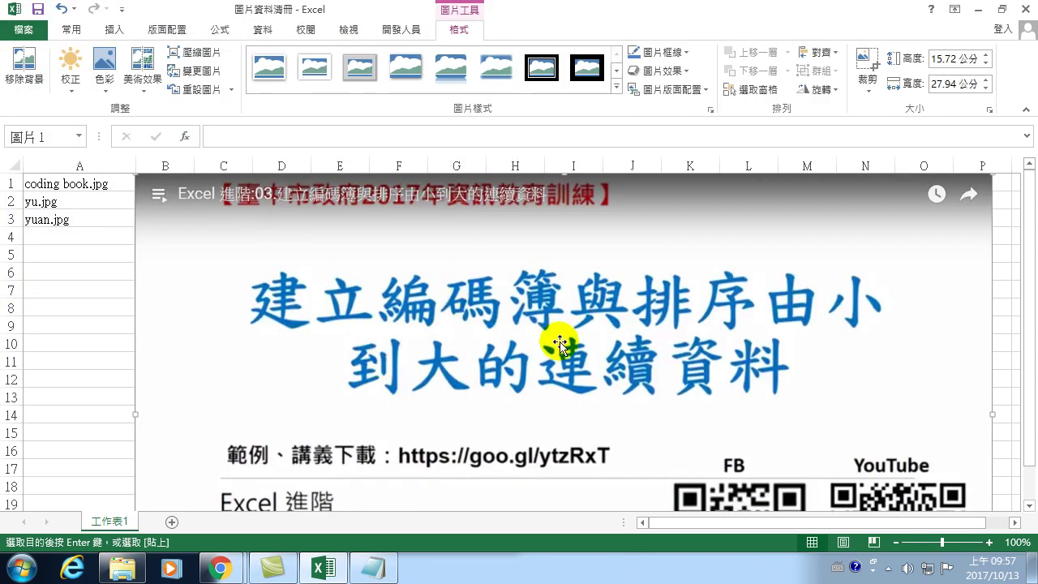
Step: Set the coding book picture's height to 2 cm, giving a 3.56 cm width
left_click(953, 58)
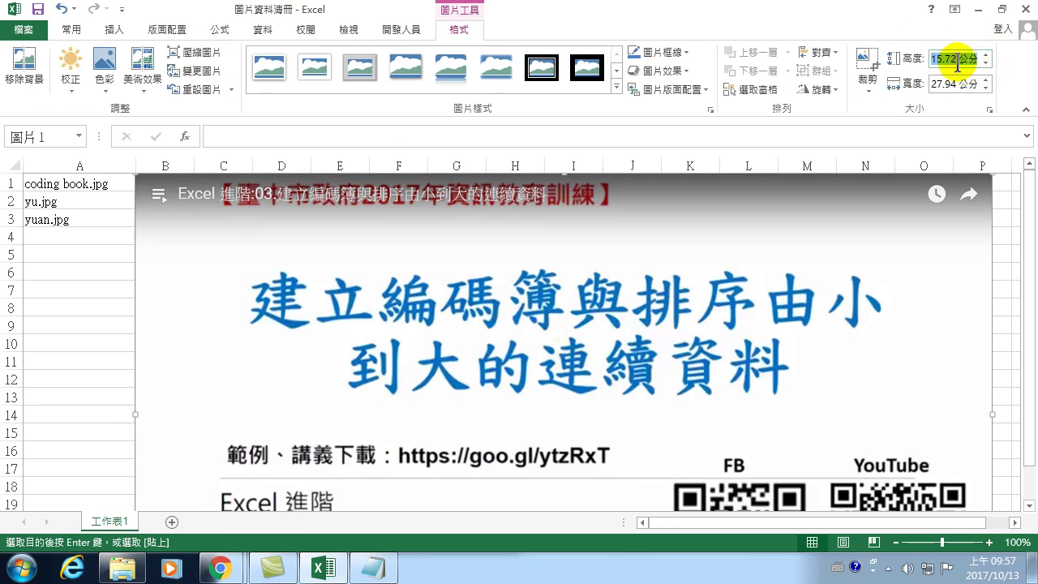
type("2")
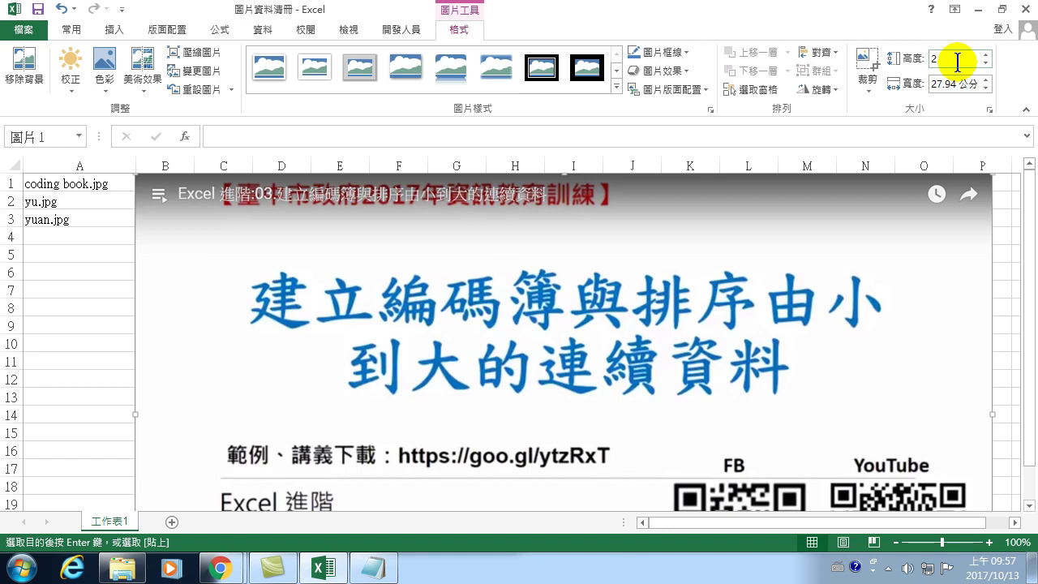
key("Return")
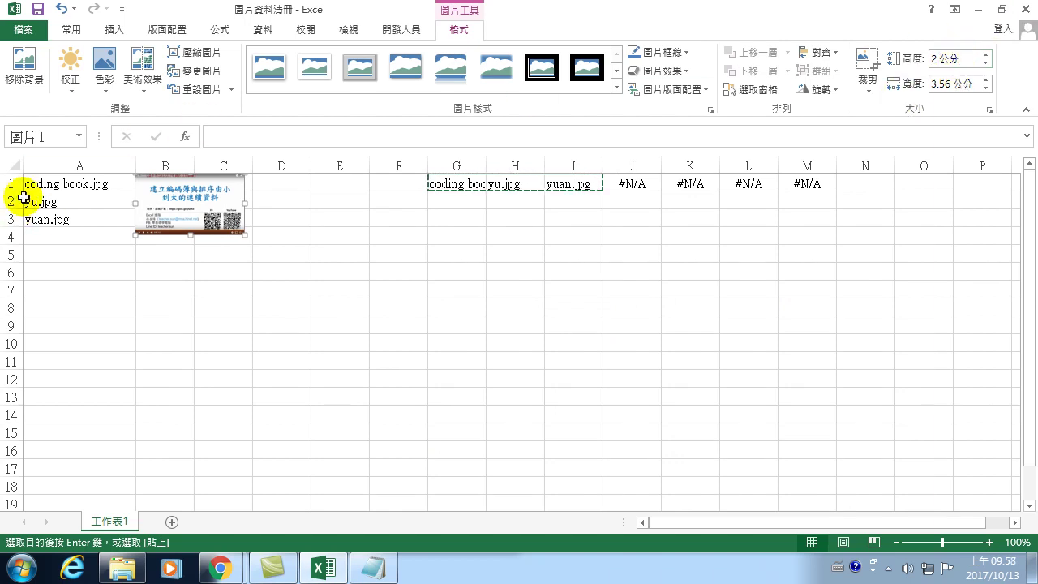
Step: Make rows 1–3 taller, then undo the row change and the picture insertion
left_click_drag(11, 183, 13, 220)
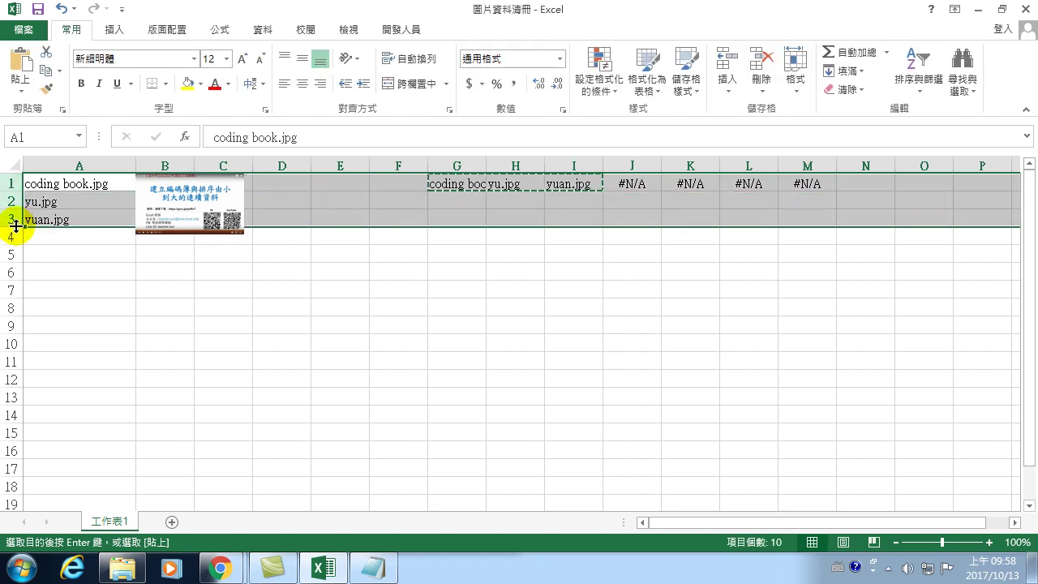
left_click_drag(9, 187, 23, 237)
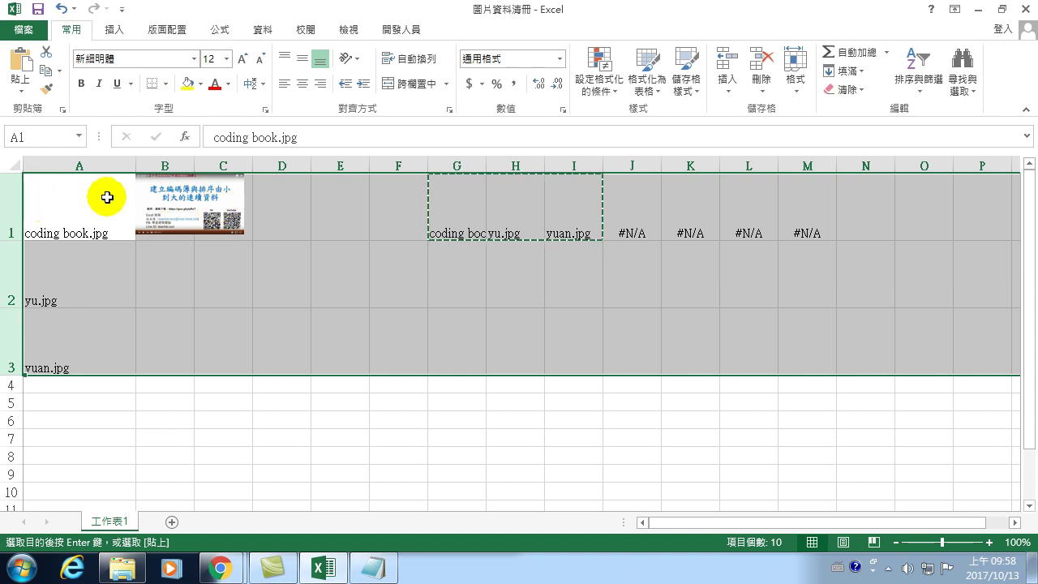
left_click(170, 195)
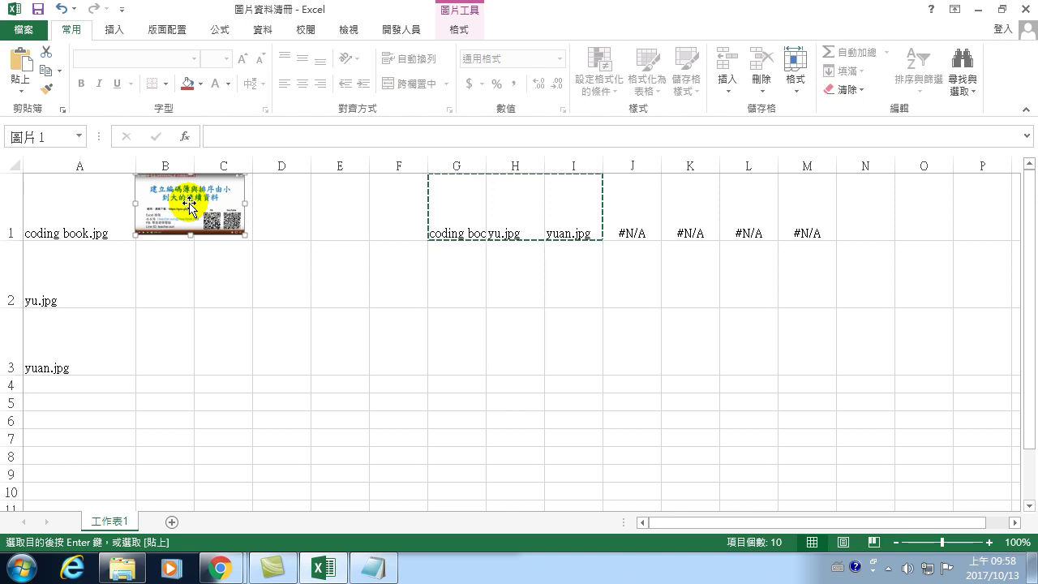
key("ctrl+z")
key("ctrl+z")
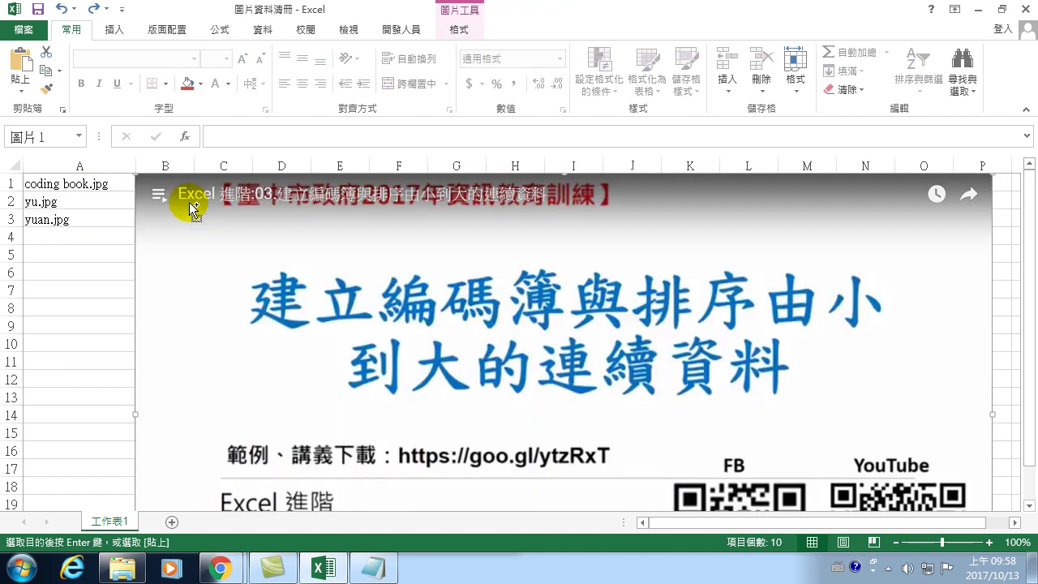
key("ctrl+z")
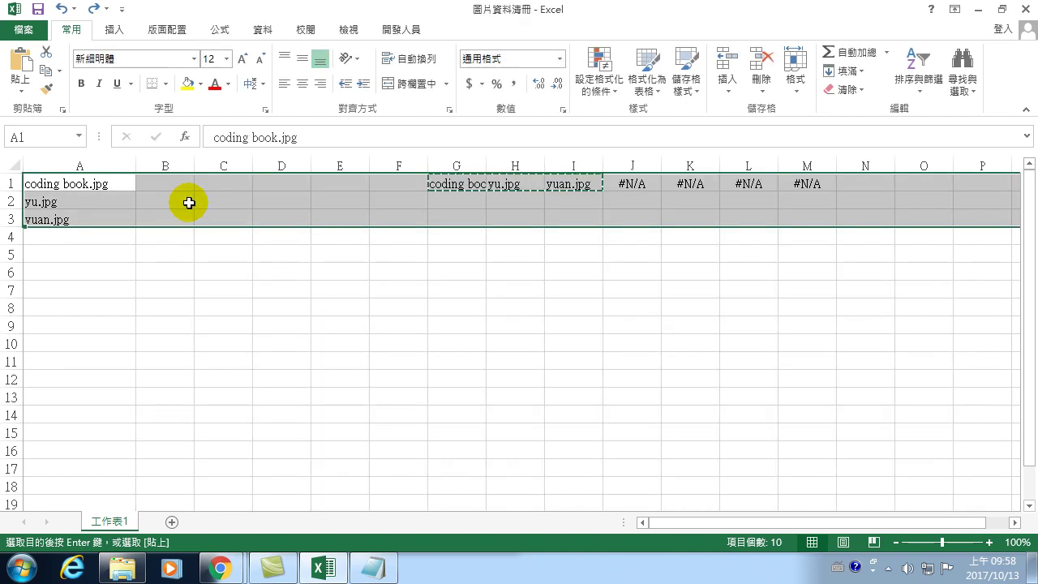
Step: Reselect cell B1 and switch Use Relative References back on
left_click(173, 183)
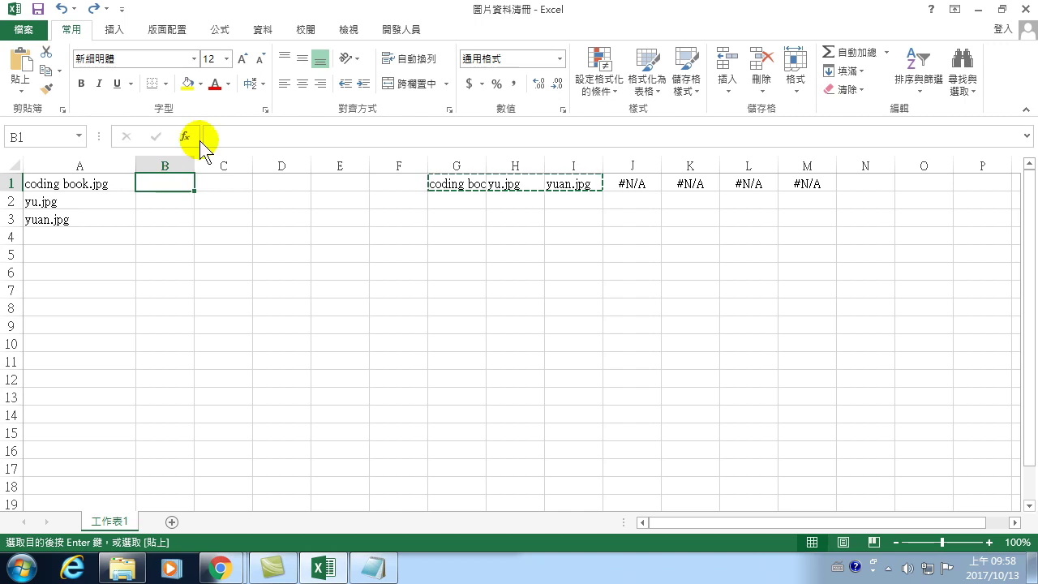
left_click(400, 33)
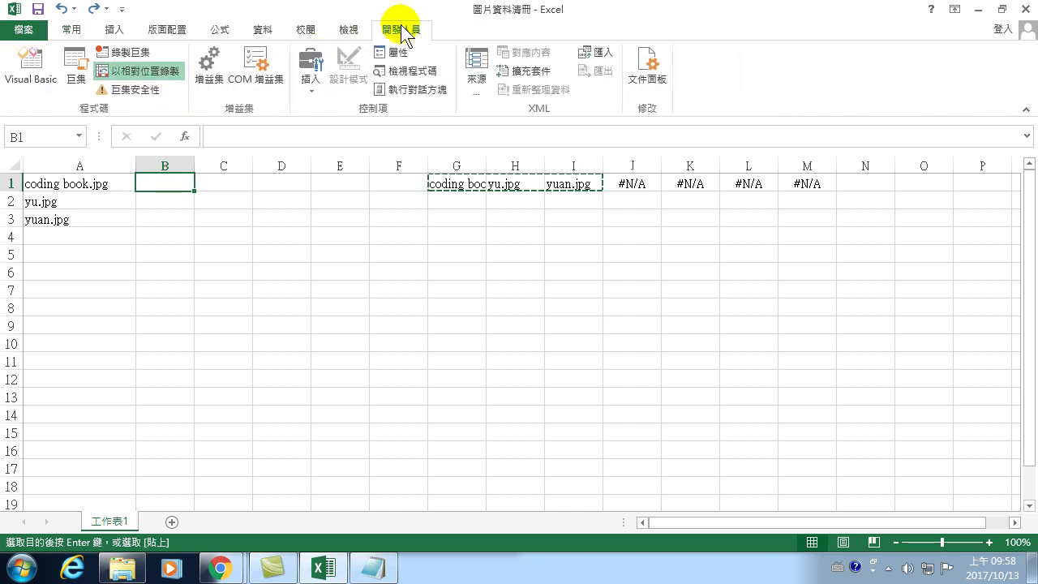
left_click(134, 75)
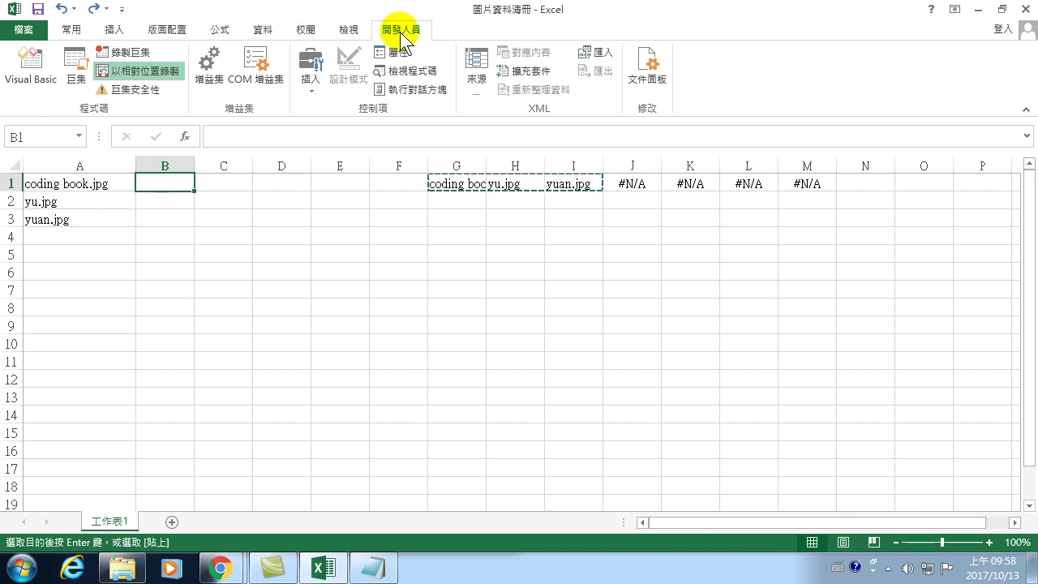
Step: Start recording a macro named 圖片資料清冊1013, entering the name via Chinese input
left_click(137, 52)
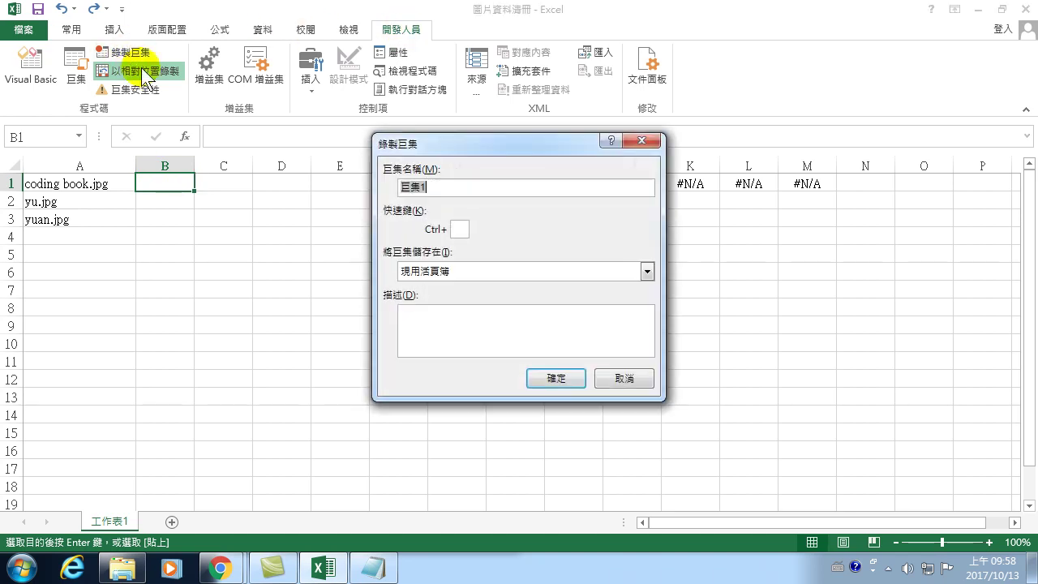
key("BackSpace")
key("ctrl+space")
type("wr")
key("space")
type("1ll")
key("space")
type("1ibuc")
key("space")
type("1fdyj")
key("space")
type("1eqmb")
key("space")
type("bt")
key("space")
key("1")
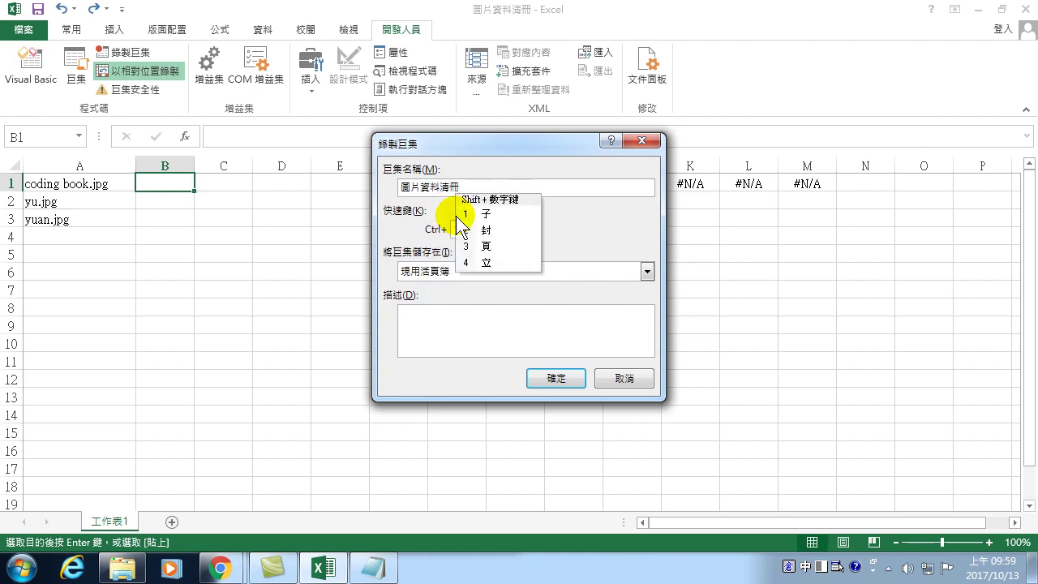
key("Escape")
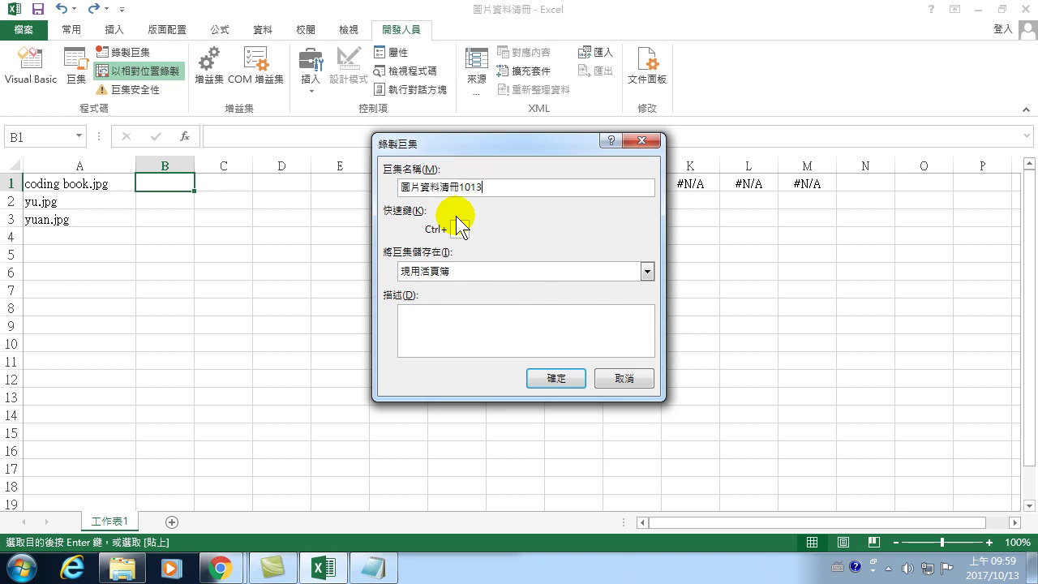
left_click(551, 378)
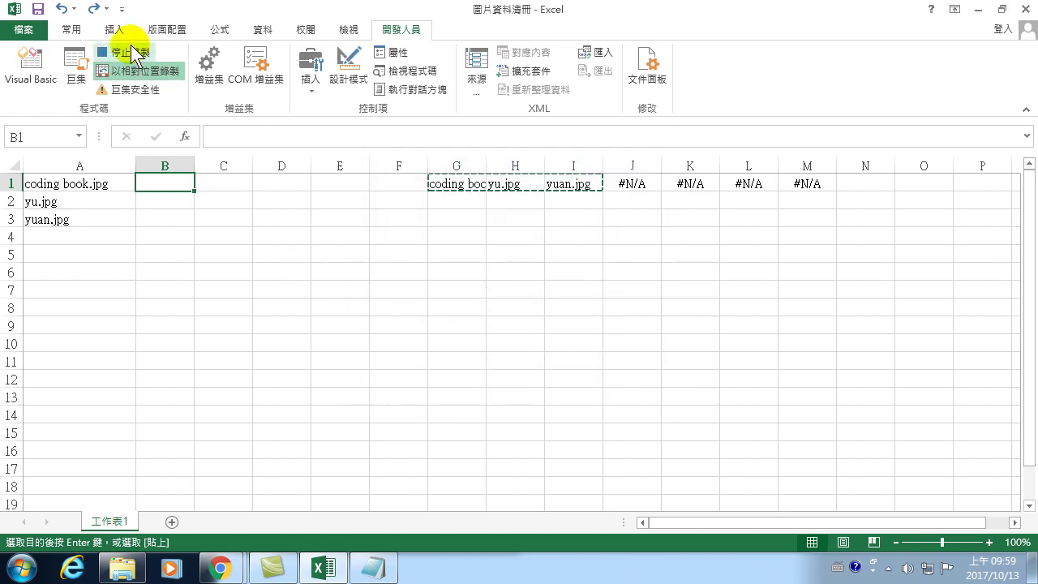
Step: Insert the coding book picture from the ttt folder at full size, 15.72 × 27.94 cm
left_click(114, 29)
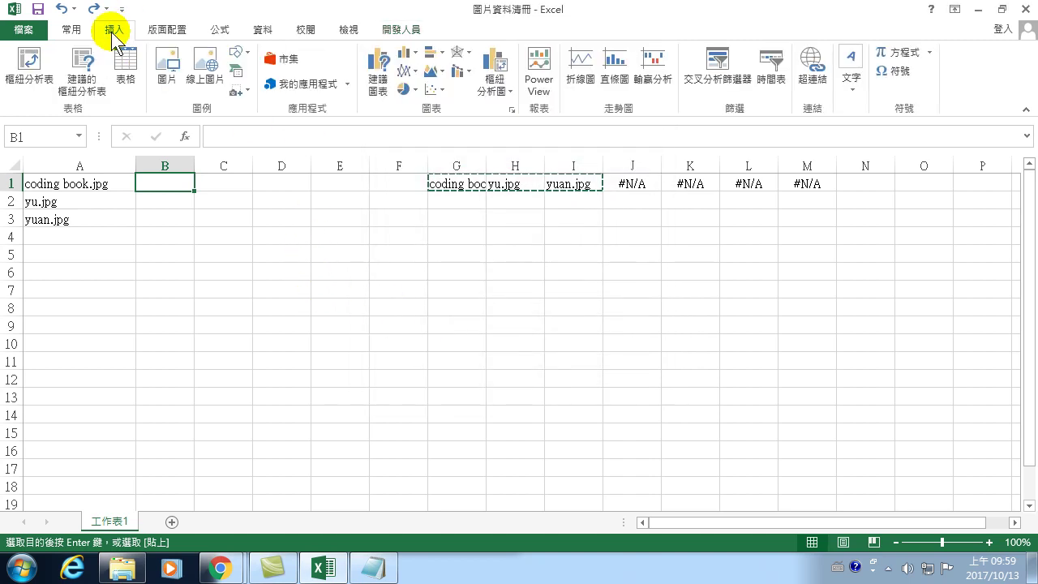
left_click(167, 61)
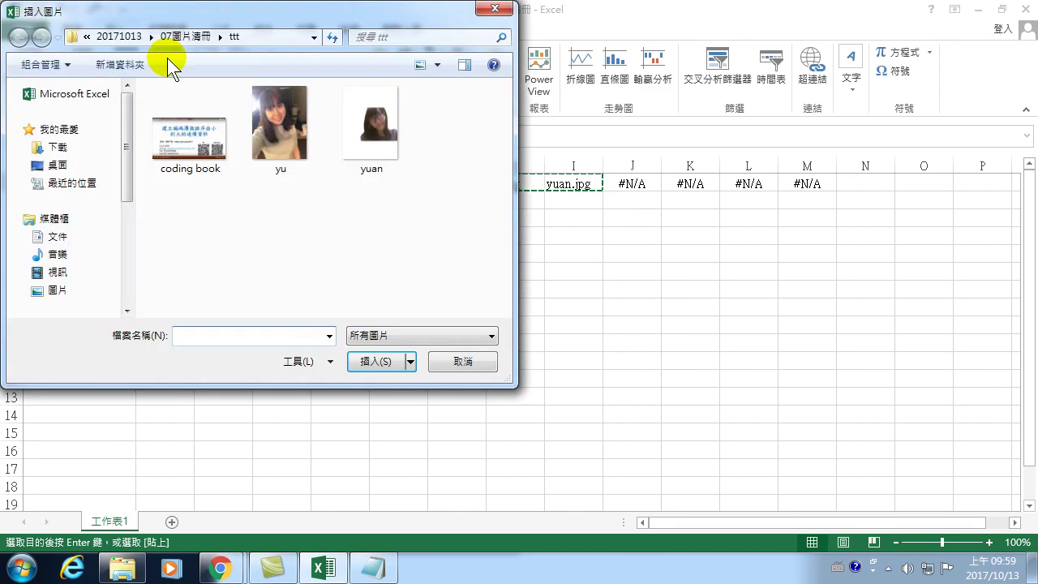
scroll(128, 163, "down", 3)
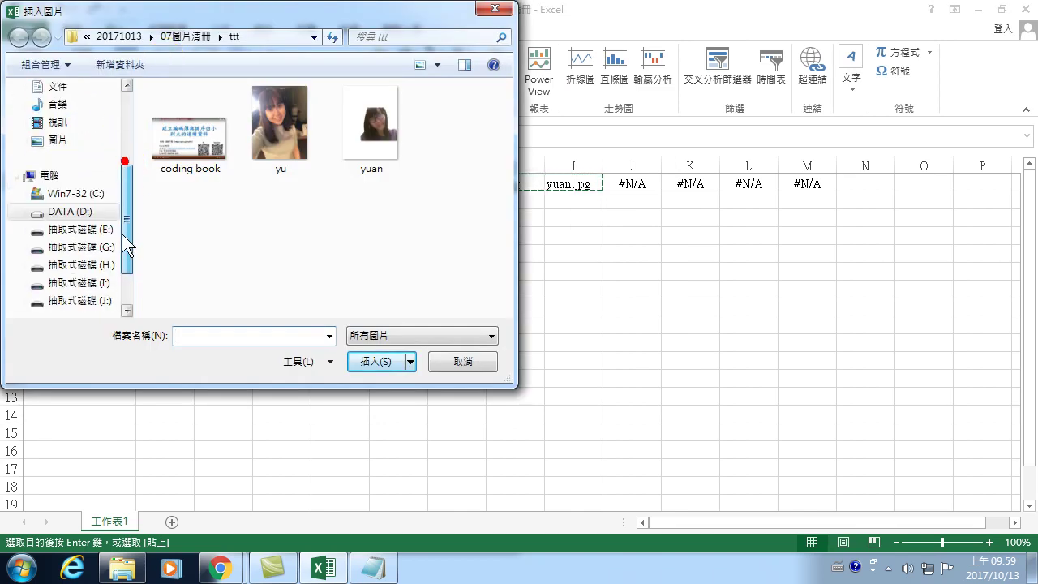
left_click(70, 195)
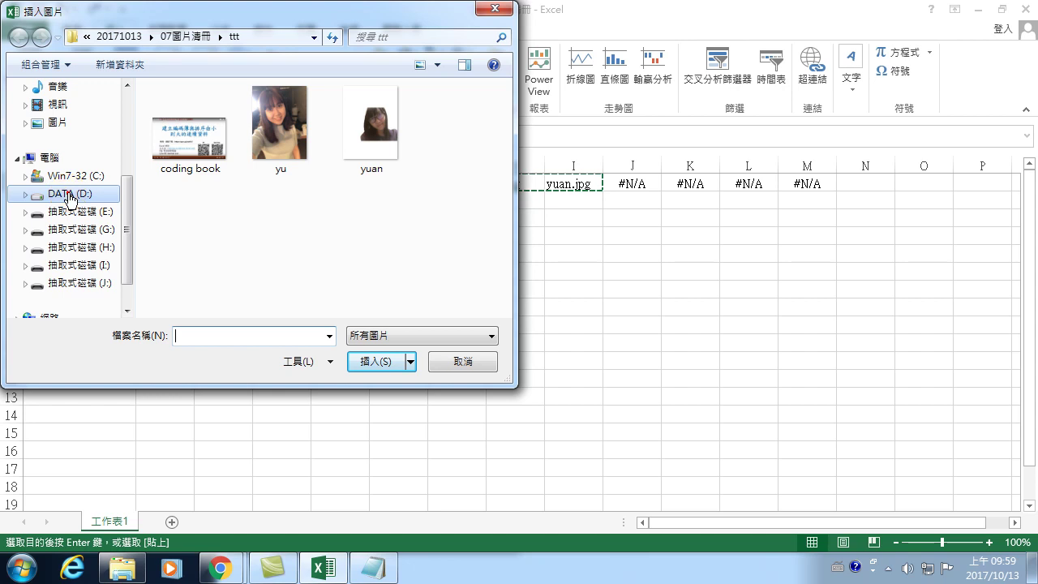
left_click(175, 251)
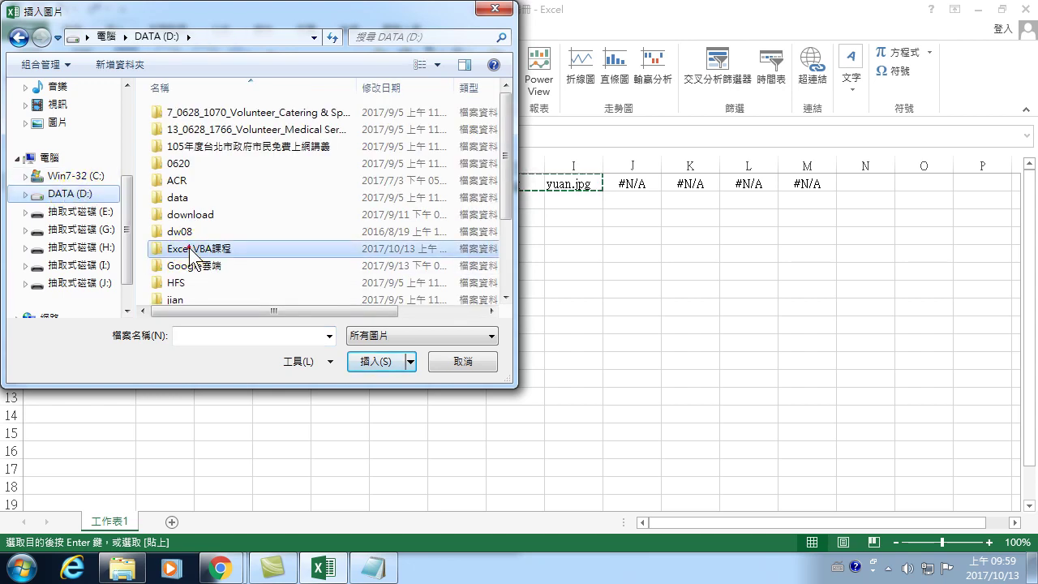
double_click(190, 250)
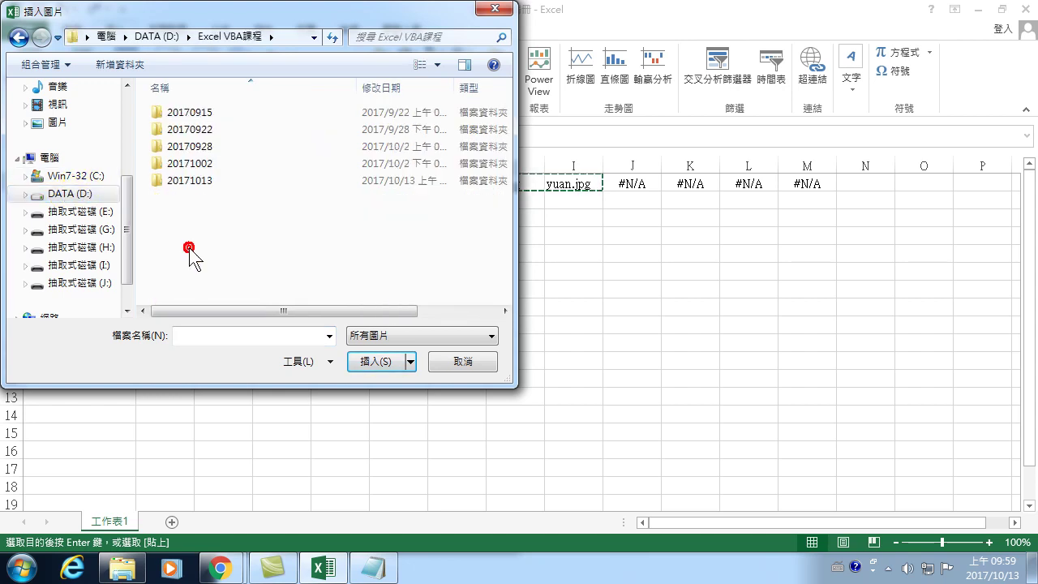
double_click(175, 181)
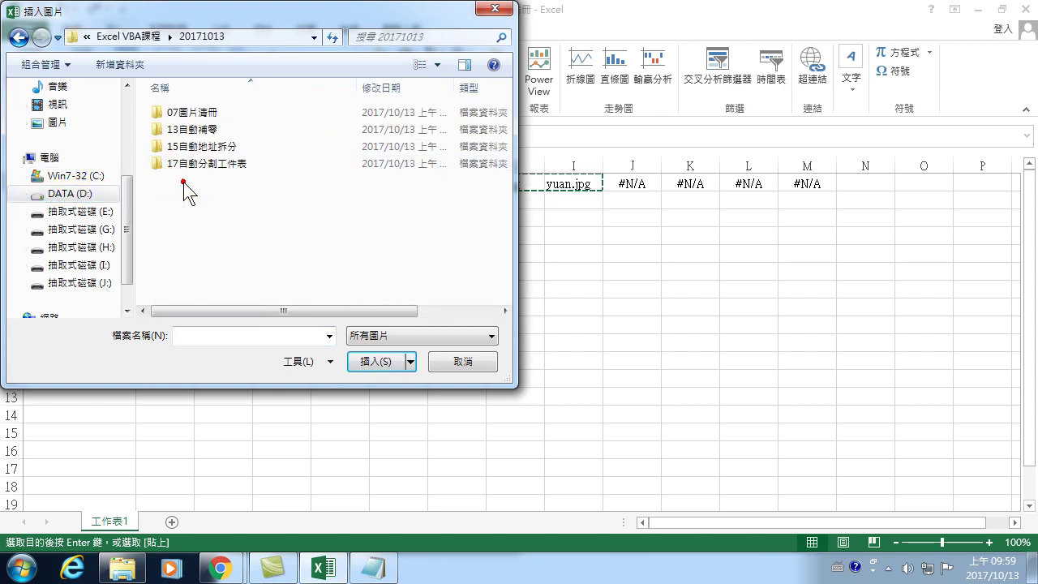
double_click(187, 113)
double_click(169, 112)
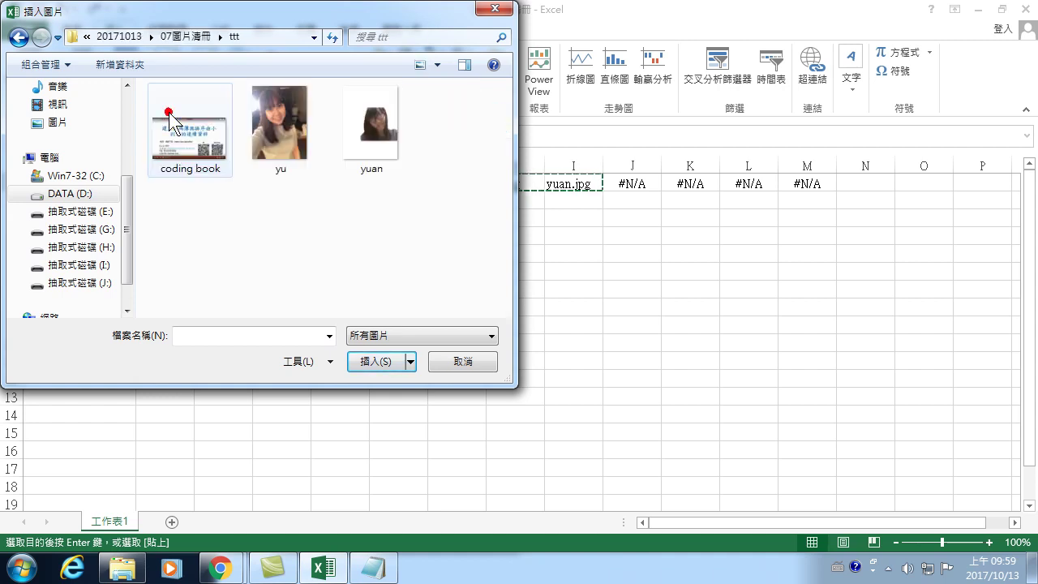
left_click(178, 133)
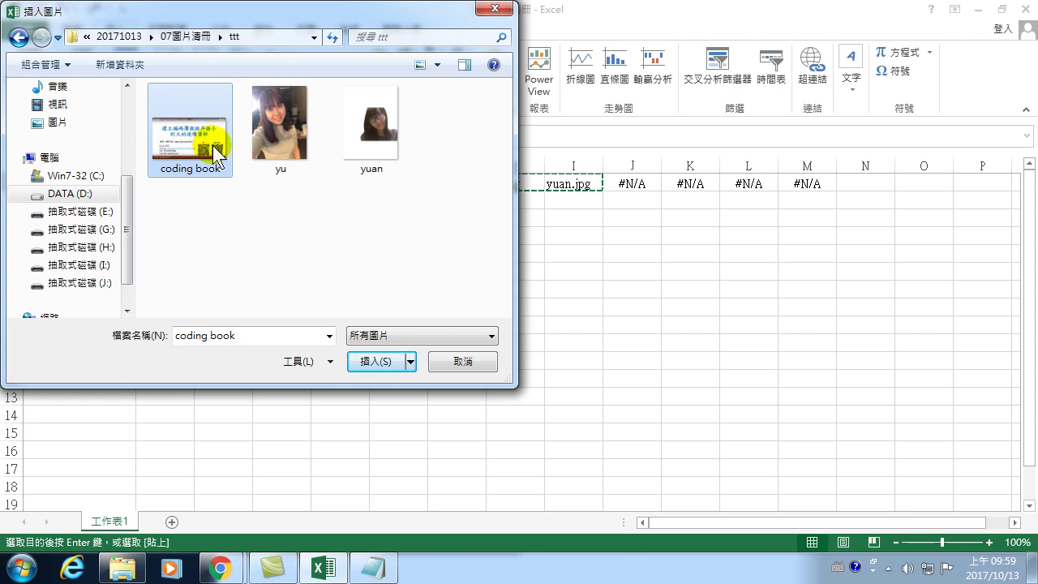
left_click(367, 362)
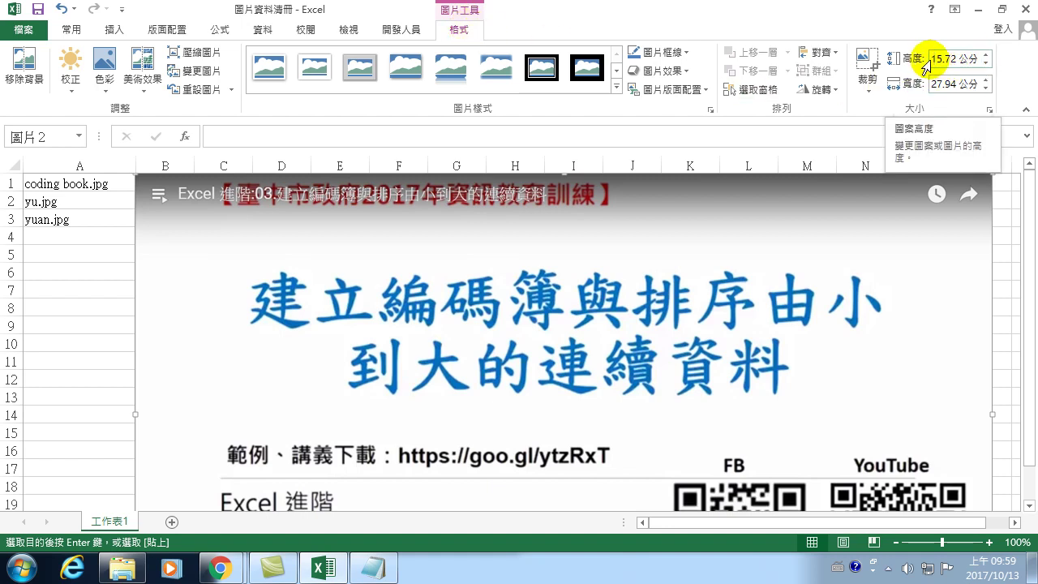
Step: Set the picture height to 2 cm (3.56 cm wide), then deselect it by clicking B4
left_click(941, 58)
type("2")
key("Return")
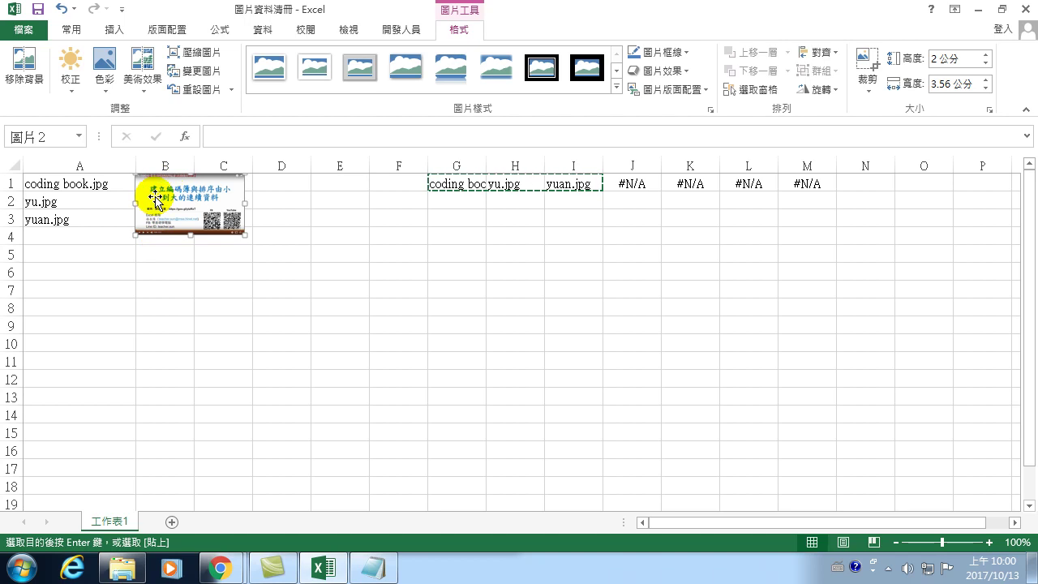
left_click(156, 241)
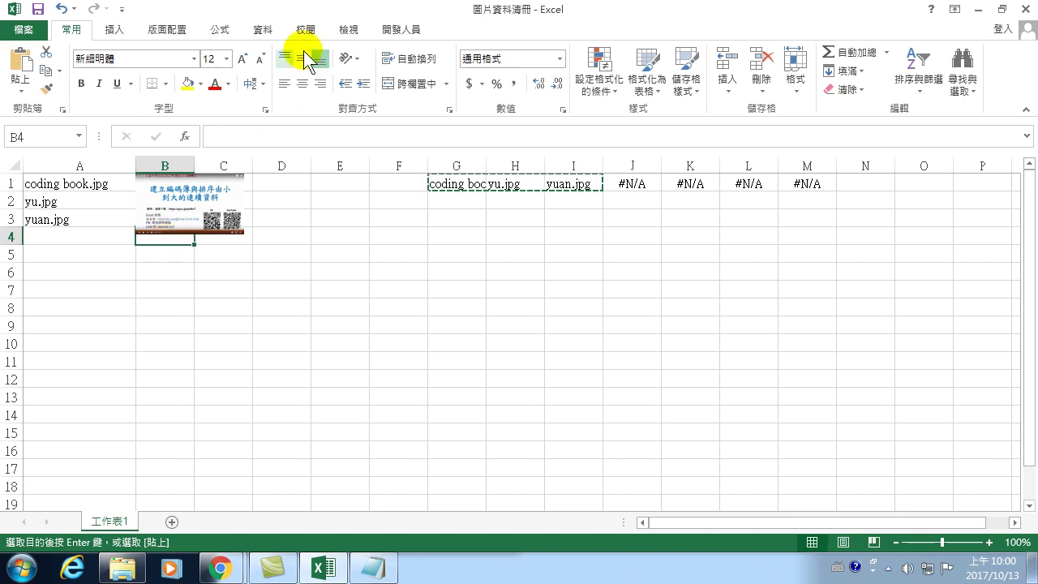
Step: Stop recording the 圖片資料清冊1013 macro from the Developer tab
left_click(401, 30)
left_click(99, 68)
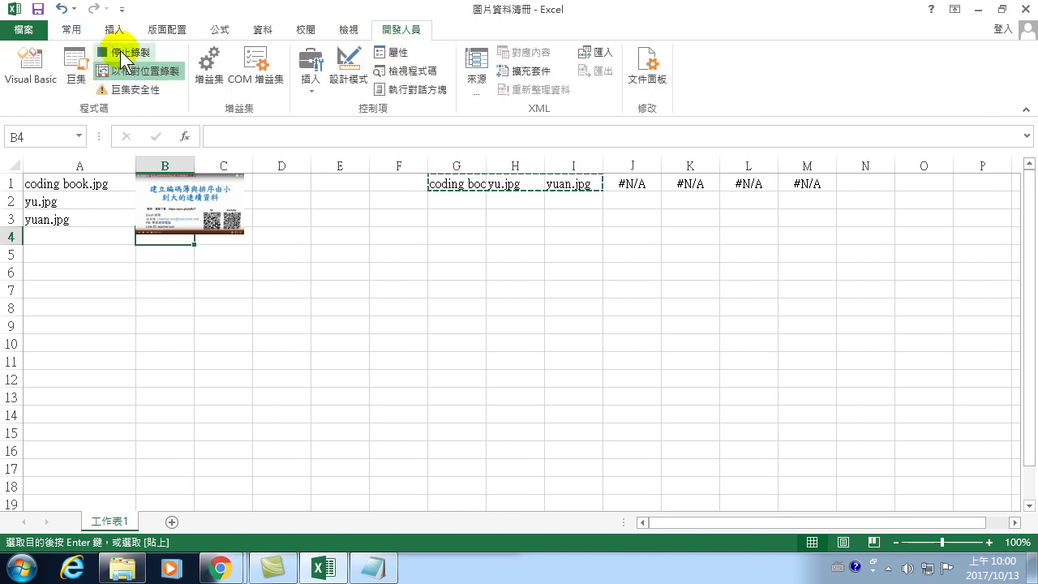
left_click(121, 52)
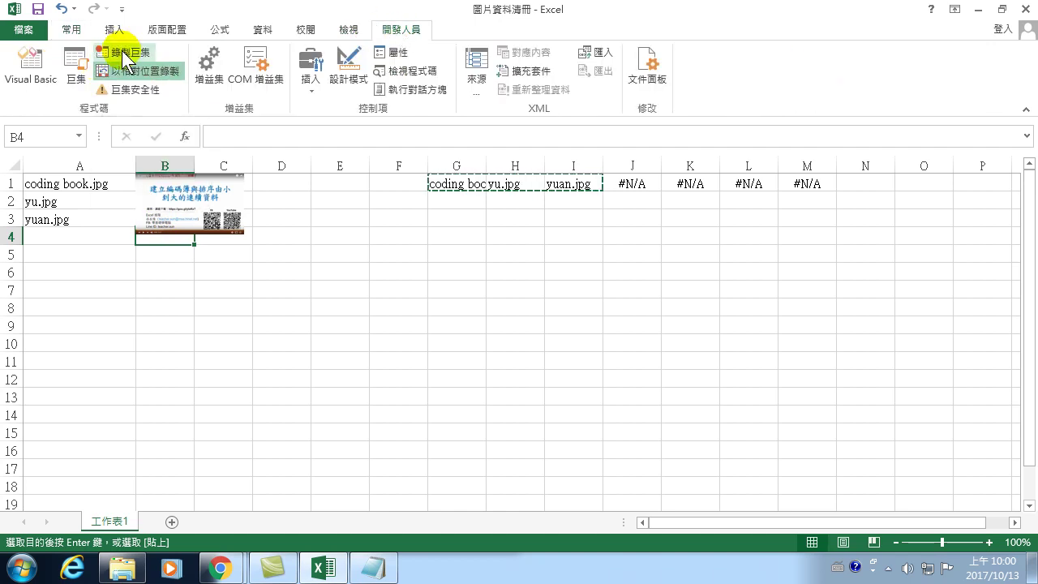